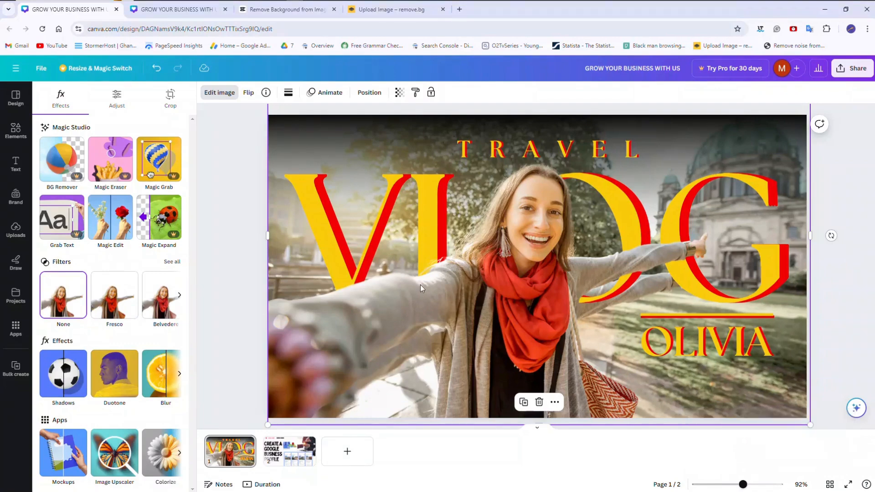
Step: Shift the woman's foreground cutout slightly up and to the right on the travel thumbnail and display its image editing options
left_click_drag(420, 287, 436, 275)
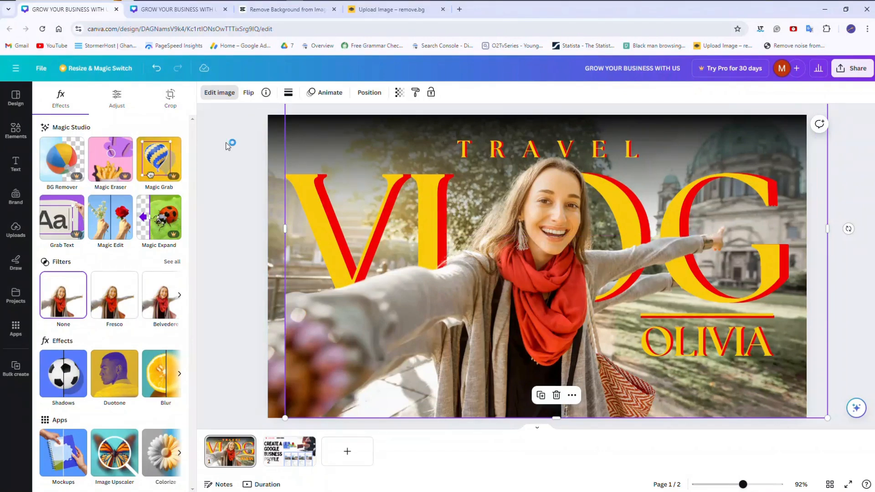
left_click(218, 96)
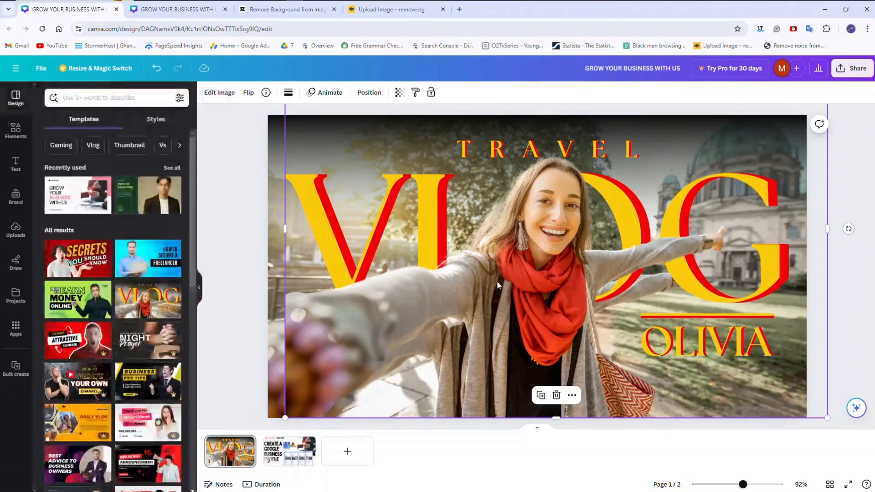
left_click(208, 96)
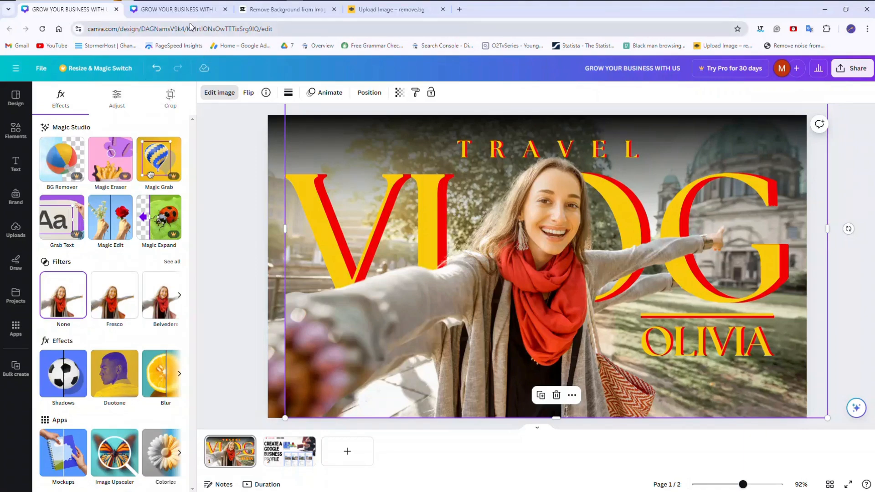
Step: Examine the background removal pages of CapCut and remove.bg alongside the thumbnail design in Canva
left_click(282, 9)
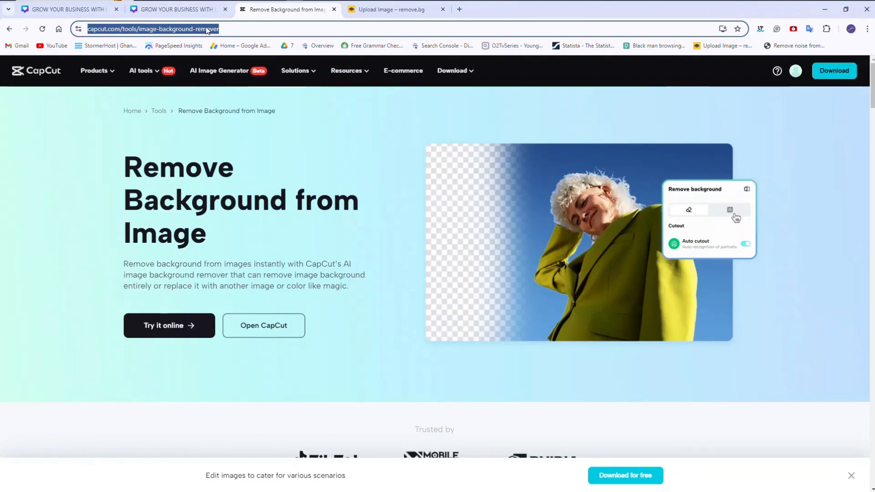
left_click(382, 11)
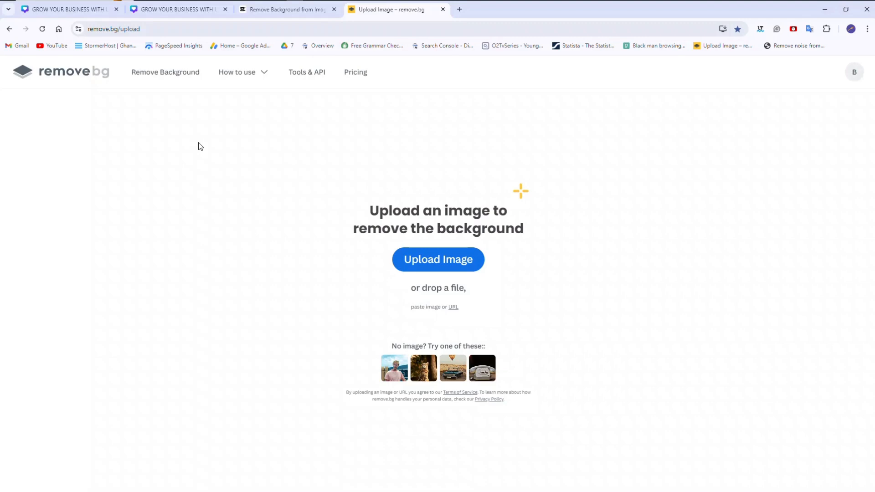
left_click(281, 10)
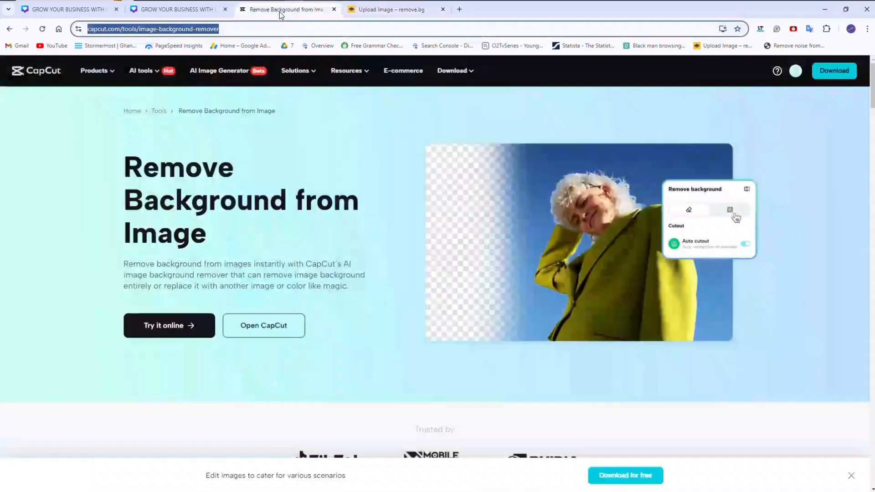
left_click(392, 10)
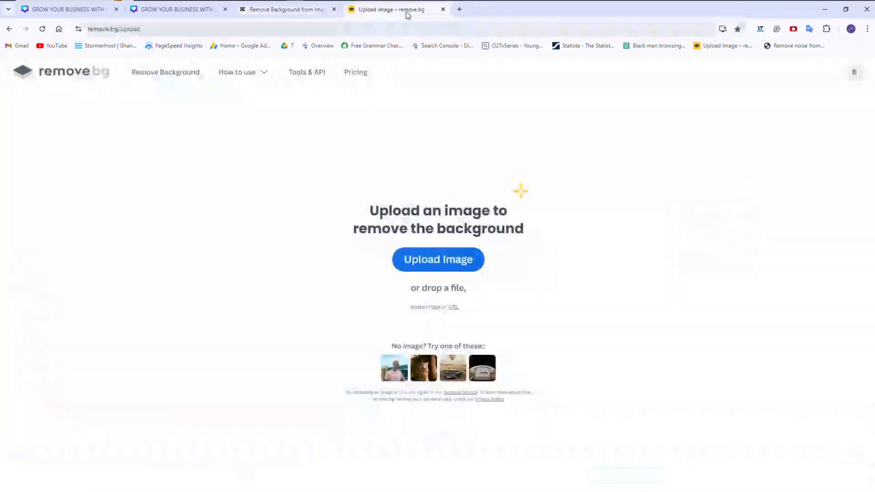
left_click(291, 10)
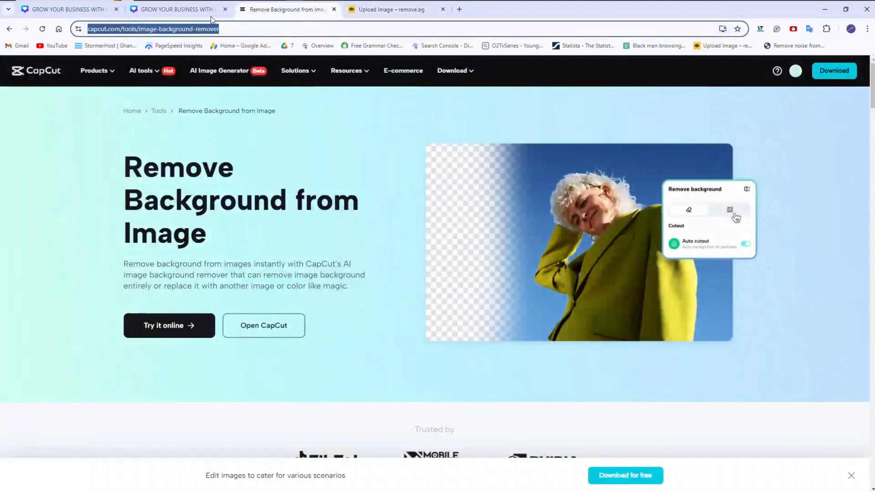
left_click(155, 10)
left_click(69, 9)
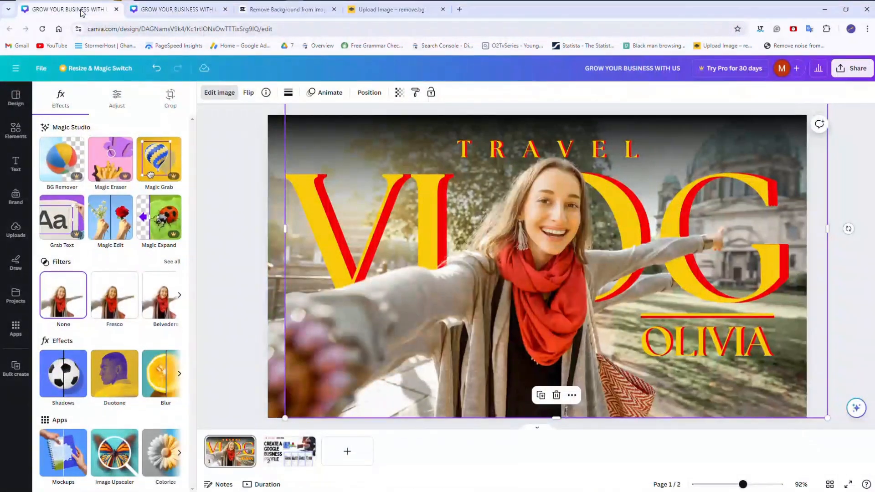
left_click(359, 10)
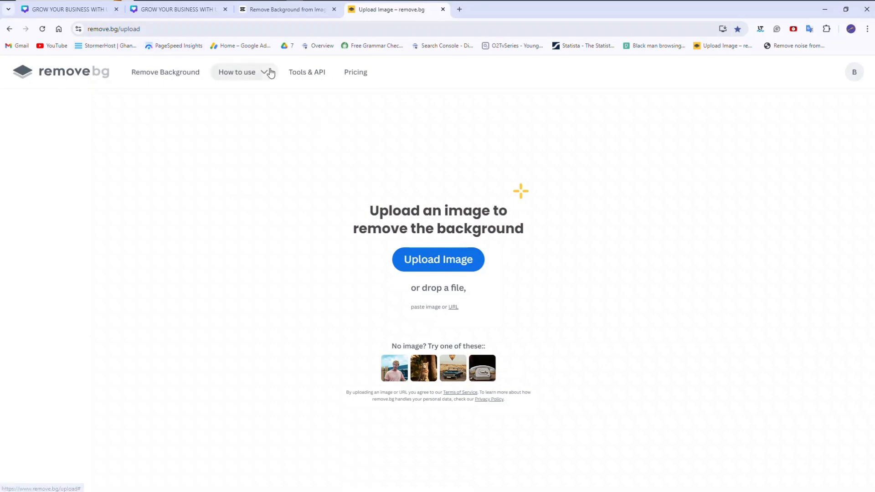
left_click(276, 10)
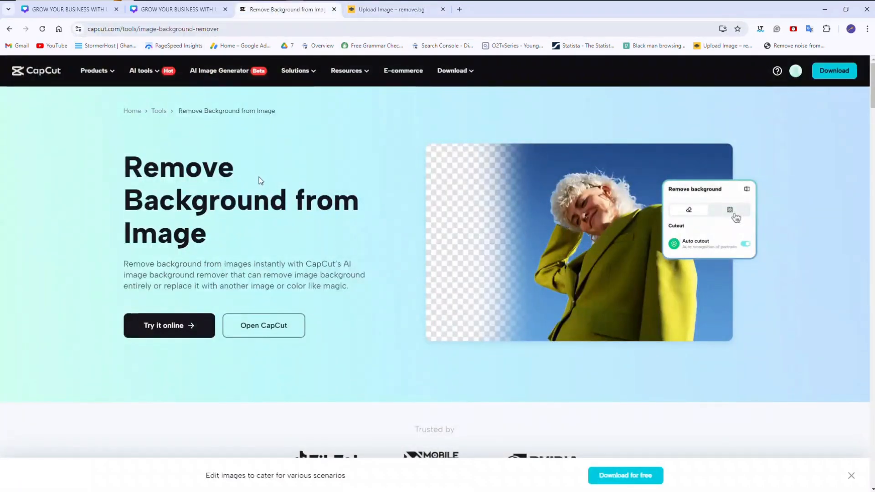
left_click(92, 13)
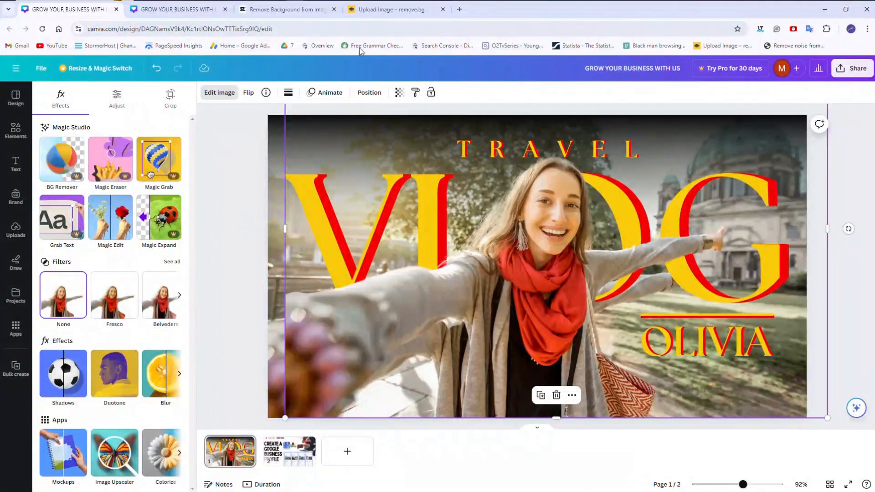
Step: Switch to remove.bg and upload the photo pexels-olly-3769021 from Downloads for background removal
left_click(378, 10)
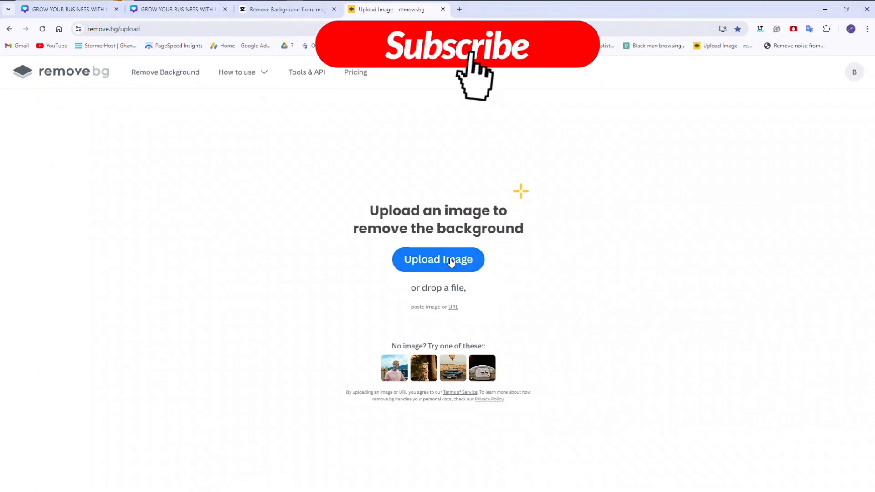
left_click(427, 263)
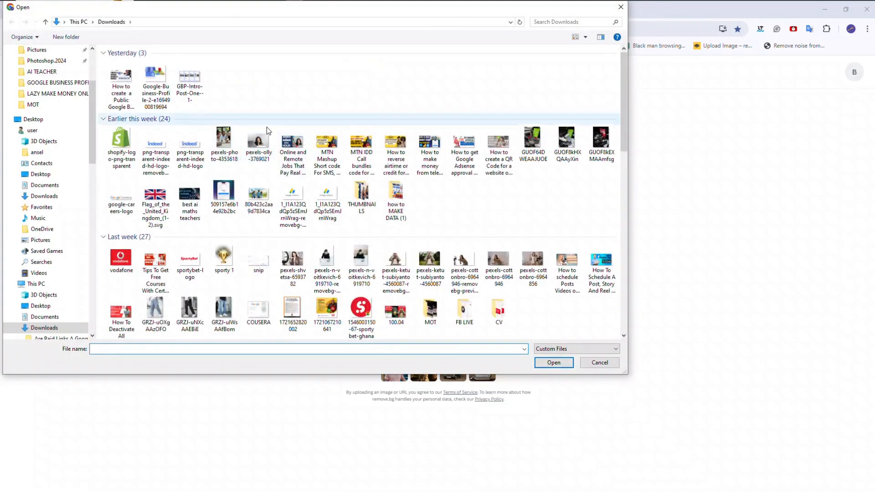
left_click(258, 146)
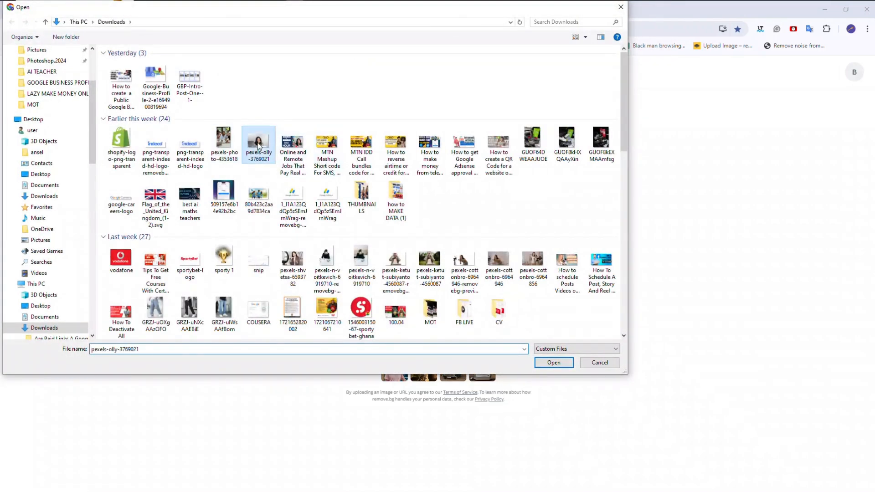
double_click(258, 146)
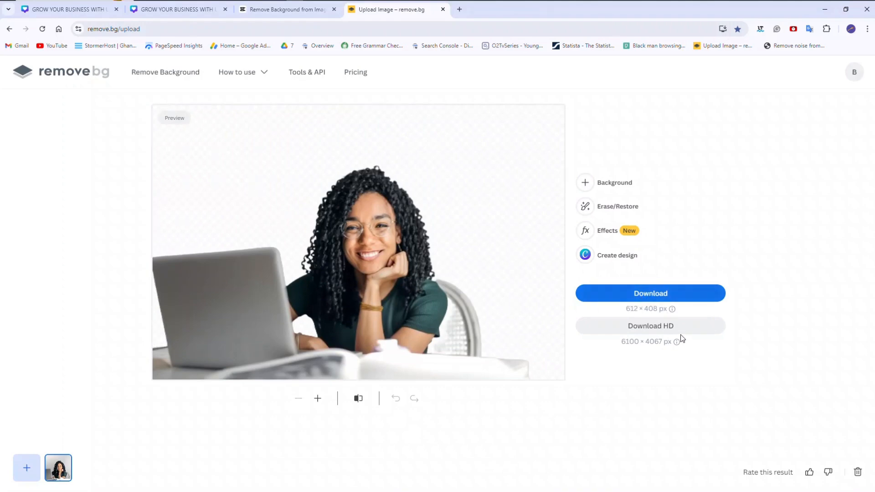
Step: Check the HD download option and download the laptop photo's cutout at the standard 612 × 408 px size
left_click(650, 327)
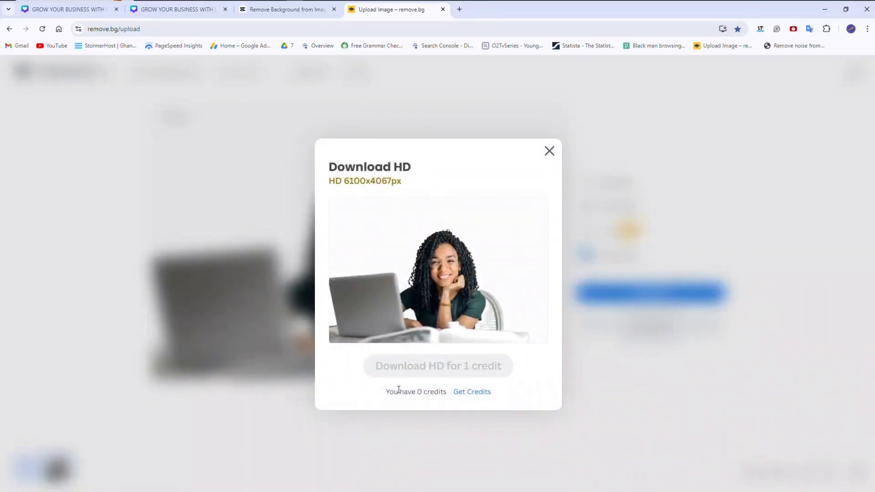
left_click(548, 152)
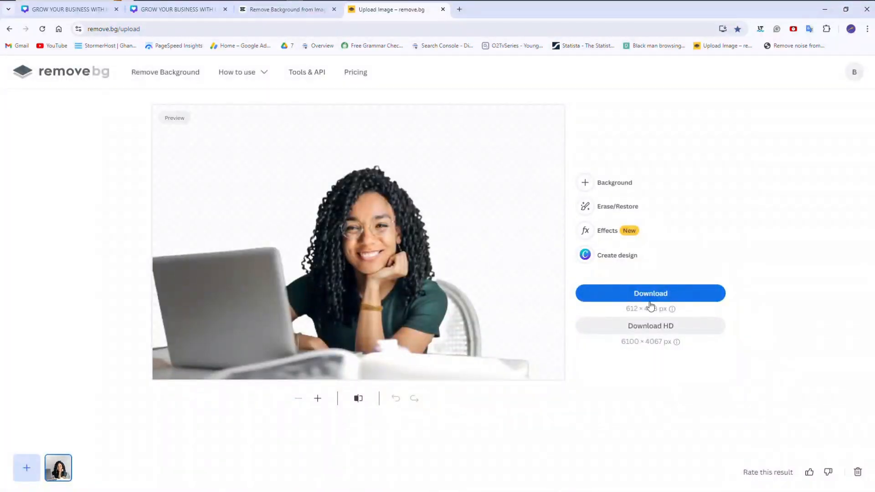
left_click(674, 296)
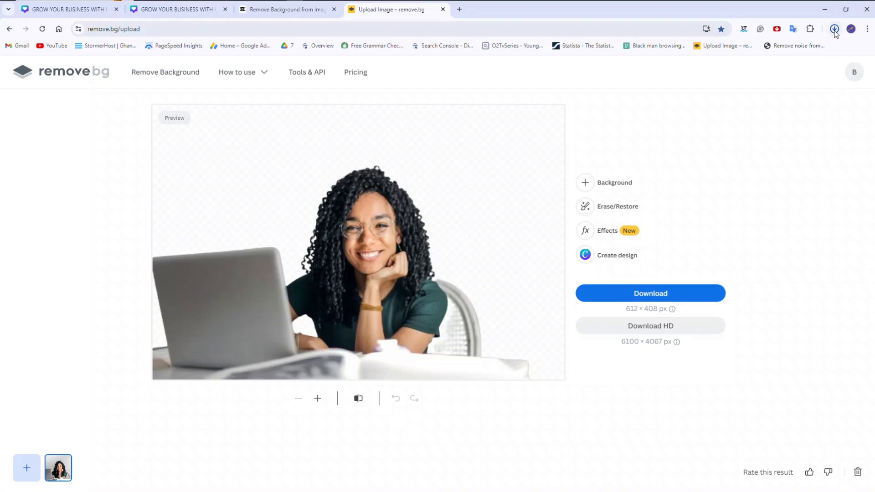
left_click(835, 30)
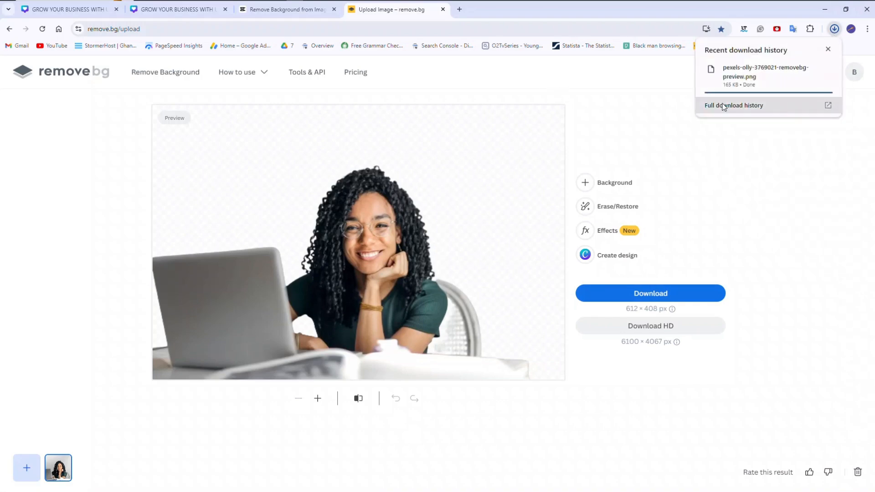
Step: Switch to Canva and upload the pexels-olly-3769021-removebg-preview file to the design's uploads
left_click(203, 9)
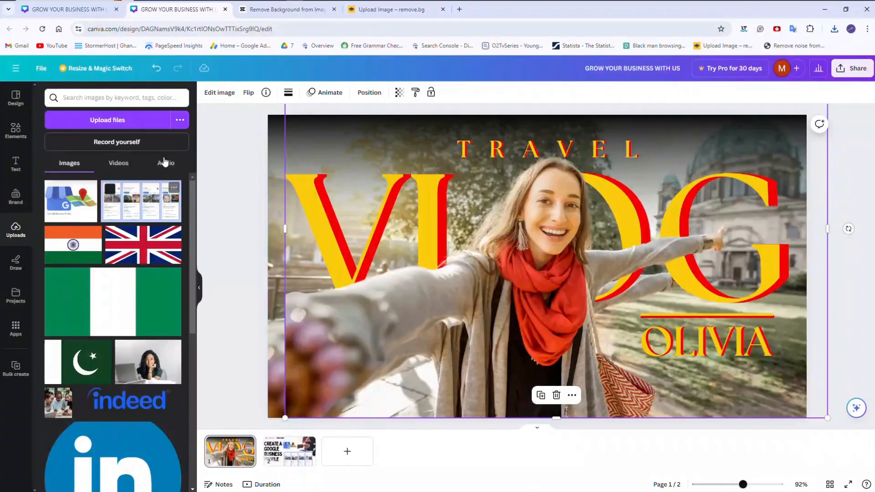
left_click(142, 121)
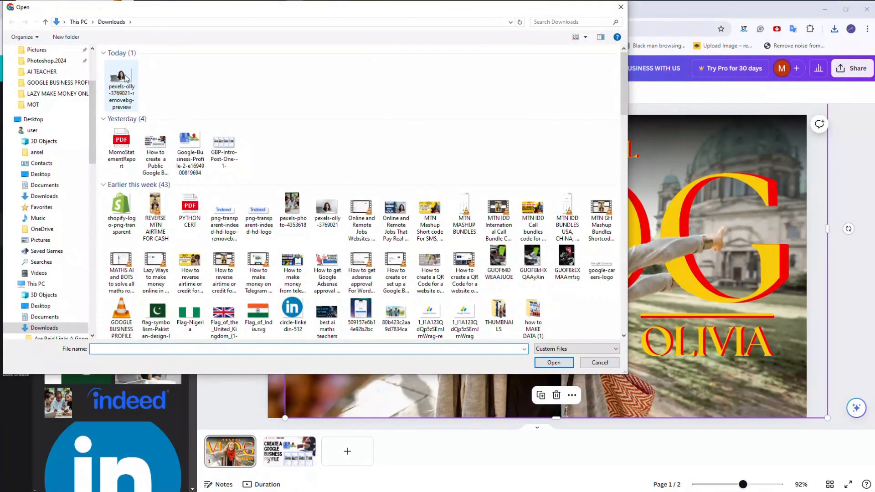
double_click(127, 78)
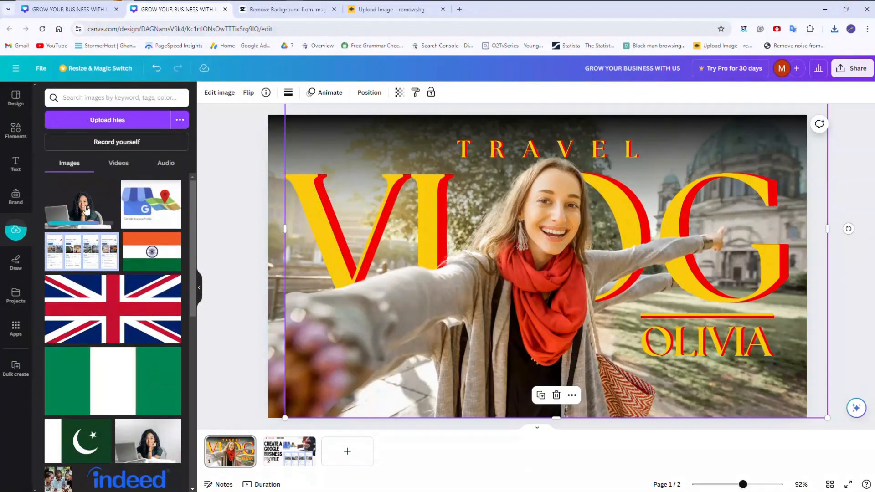
Step: Try the laptop cutout enlarged over the travel thumbnail and delete it from the page
left_click(86, 209)
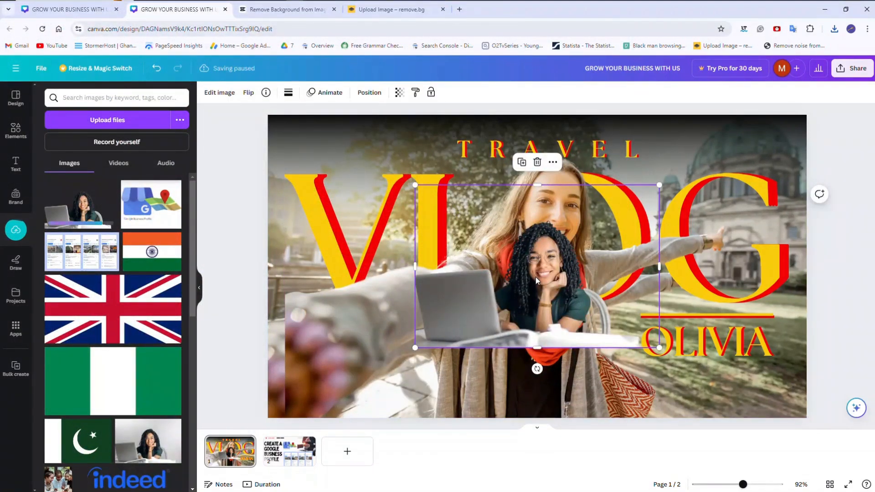
left_click_drag(535, 277, 491, 319)
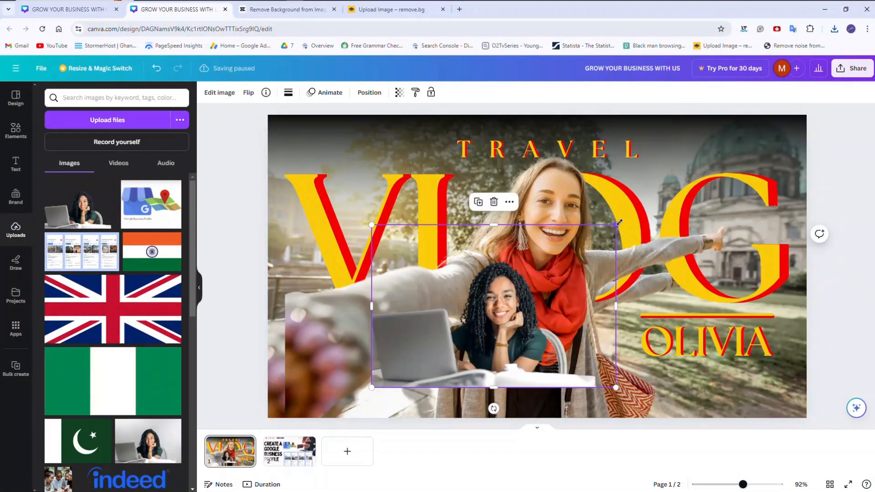
left_click_drag(618, 222, 771, 93)
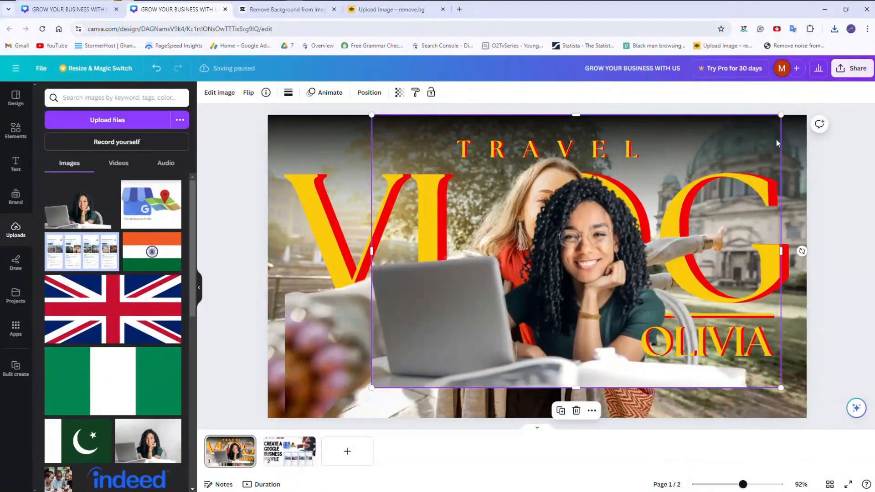
left_click_drag(618, 223, 546, 268)
key("Delete")
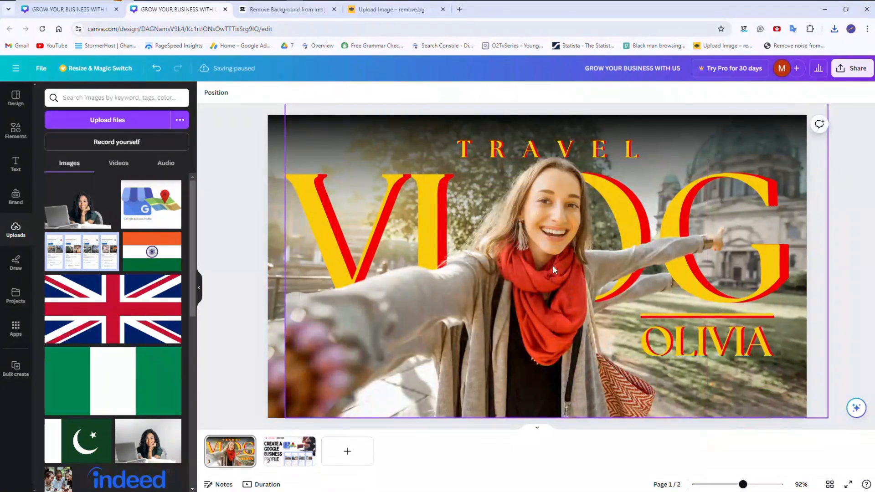
Step: Switch to remove.bg, remove the background of pexels-photo-4353618 and download the standard 408 × 612 px result
left_click(380, 13)
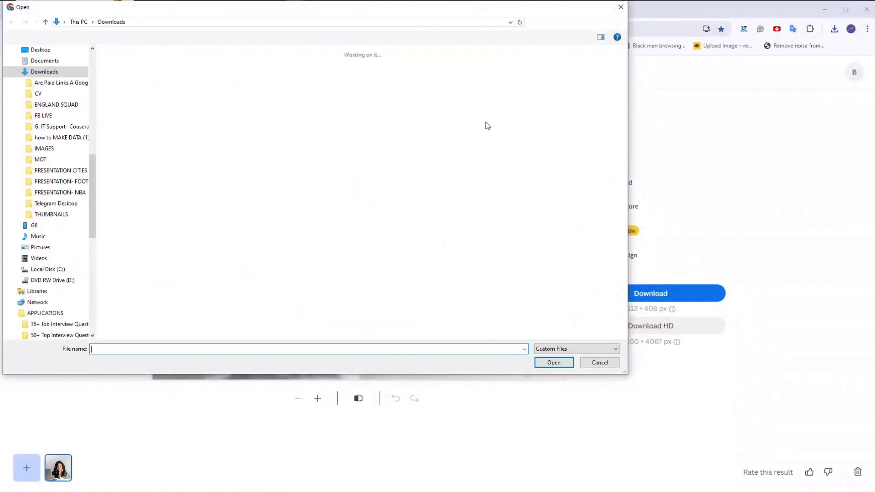
left_click(621, 8)
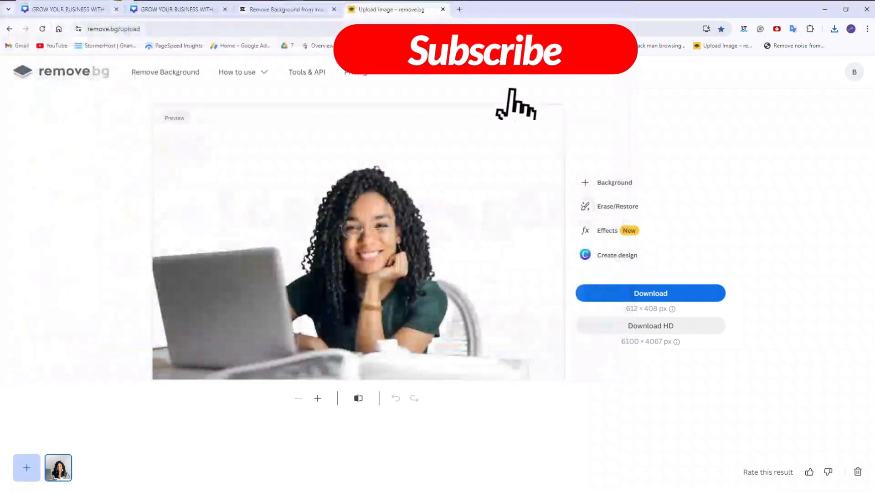
left_click(28, 465)
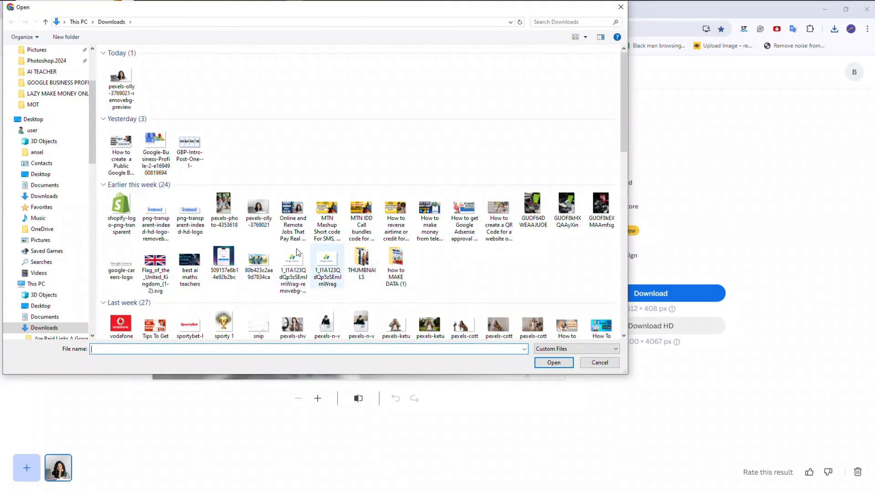
double_click(230, 211)
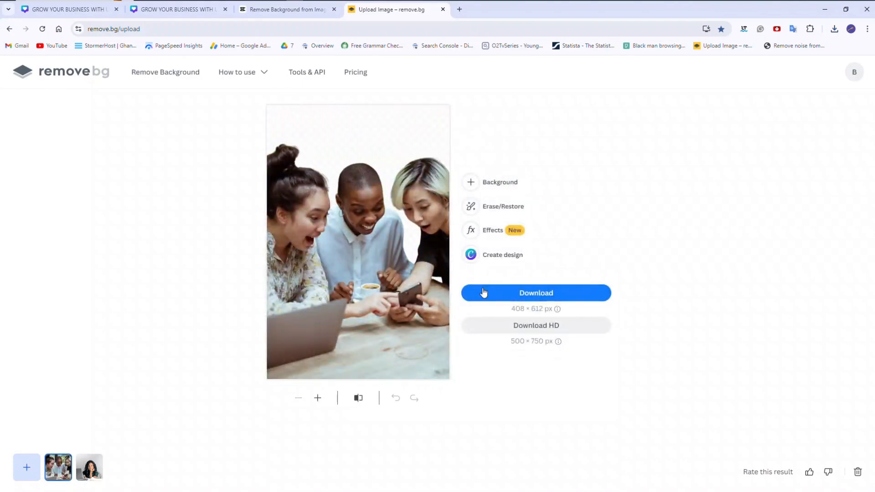
left_click(520, 295)
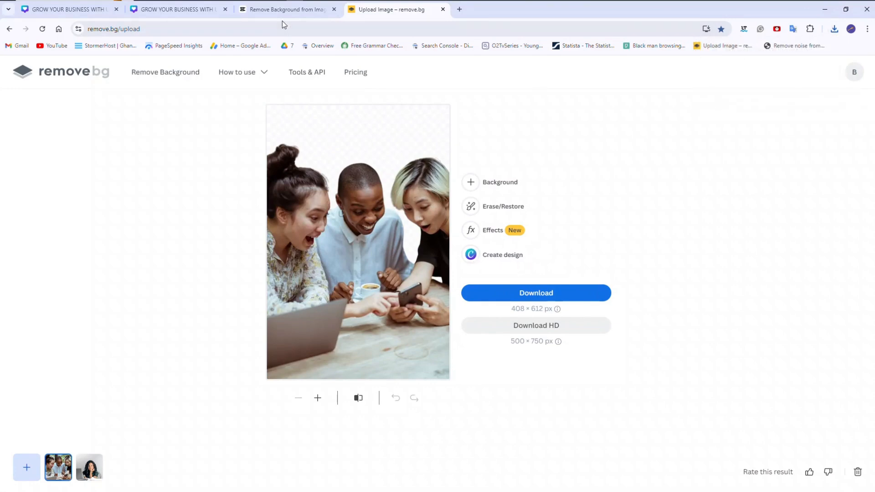
Step: Switch to Canva and upload the downloaded cutout of the three people looking at a phone
left_click(169, 8)
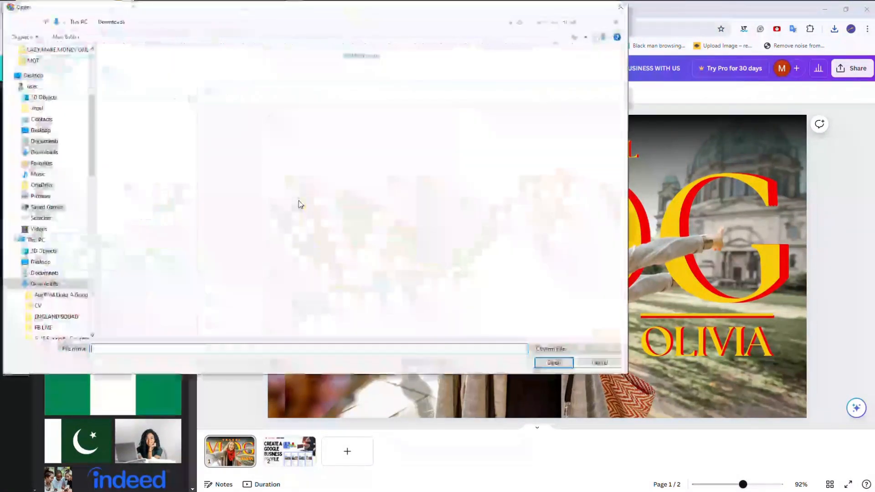
double_click(147, 94)
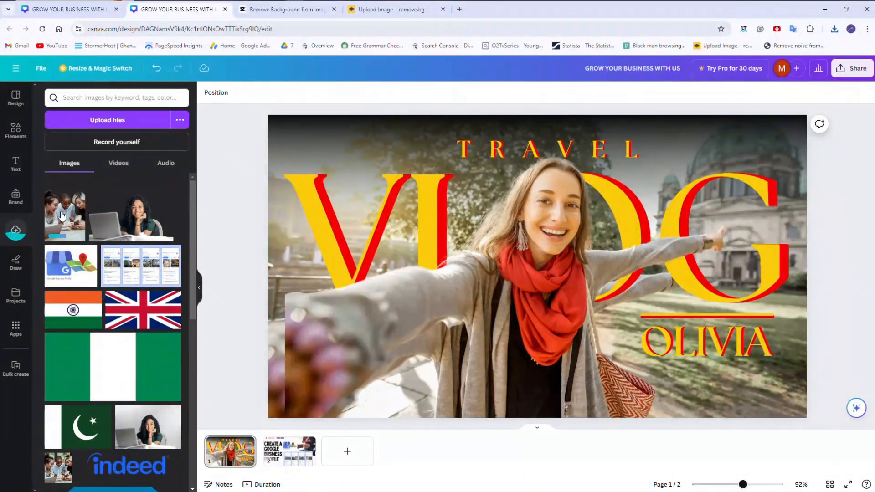
Step: Try the three-person cutout over the travel thumbnail and delete it from the page
left_click(63, 216)
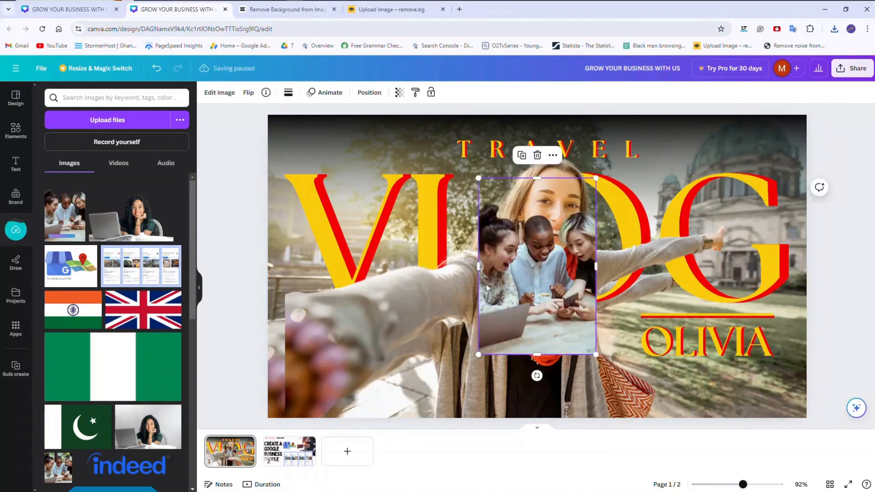
left_click_drag(486, 287, 411, 307)
key("Delete")
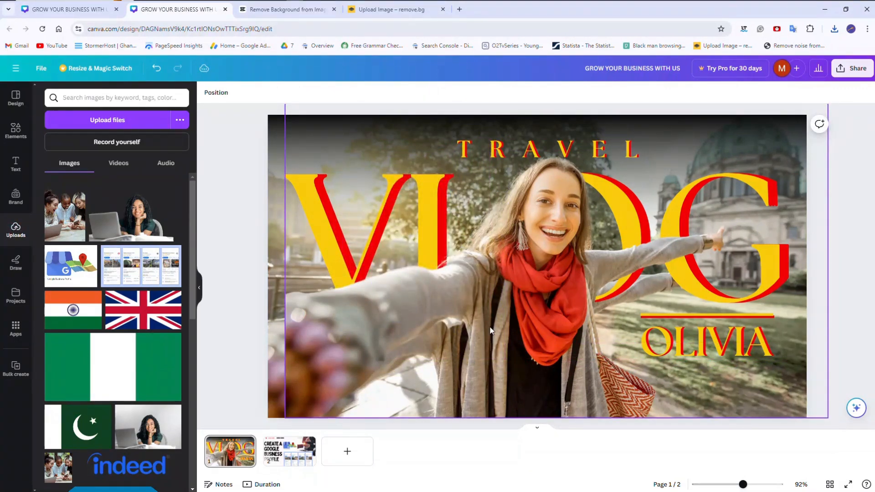
Step: Delete the woman's foreground cutout that overlaps the VLOG title and select the background photo
left_click_drag(490, 330, 452, 321)
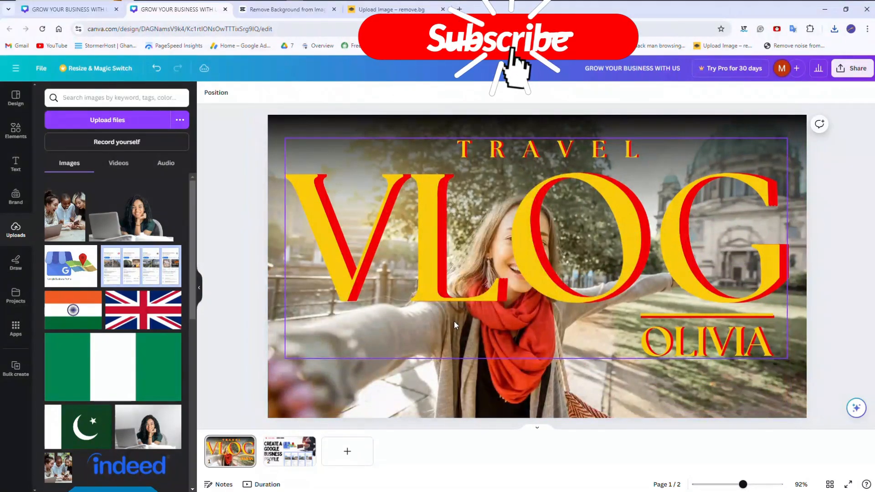
left_click(397, 392)
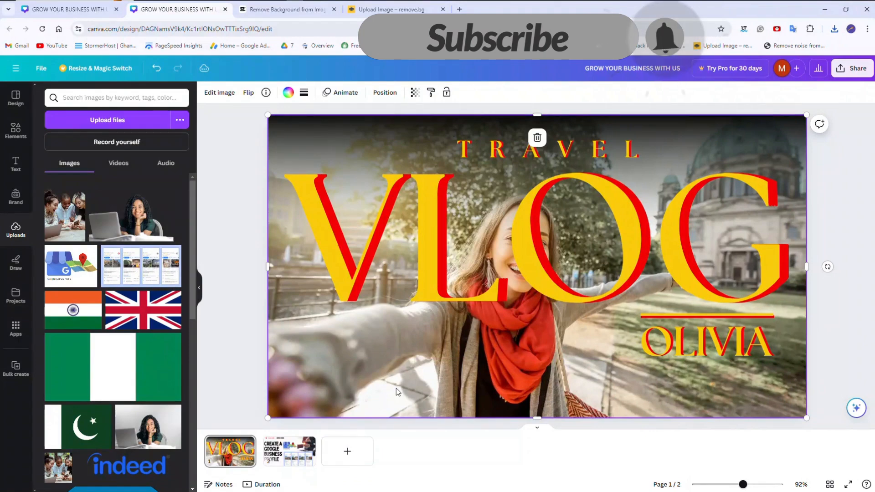